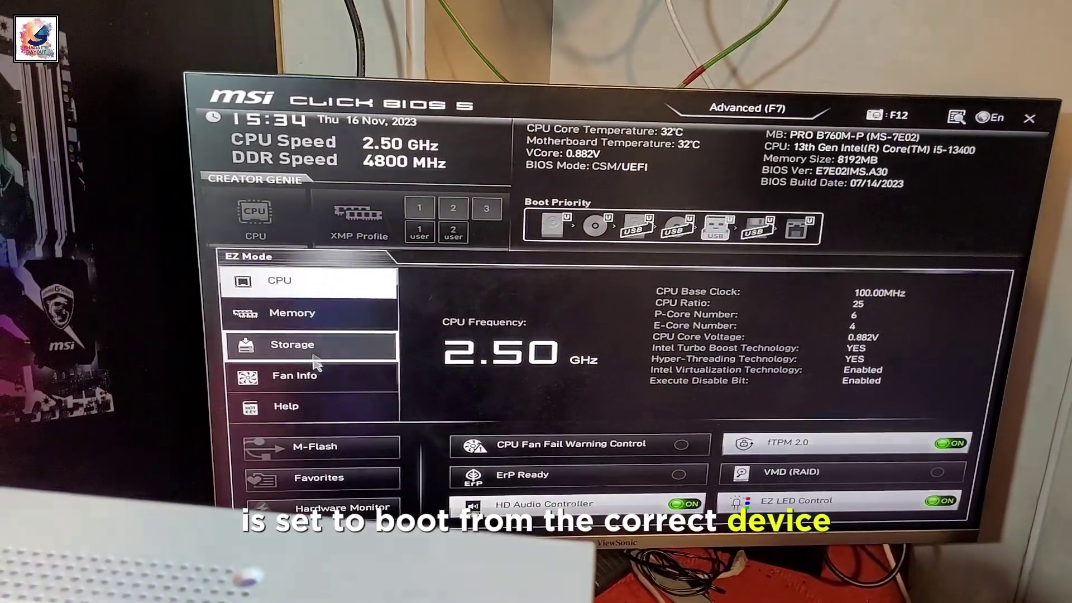
Check the Fan Info and Hardware Monitor pages in MSI Click BIOS 5
{"action": "left_click", "coordinate": [284, 384]}
{"action": "left_click", "coordinate": [584, 287]}
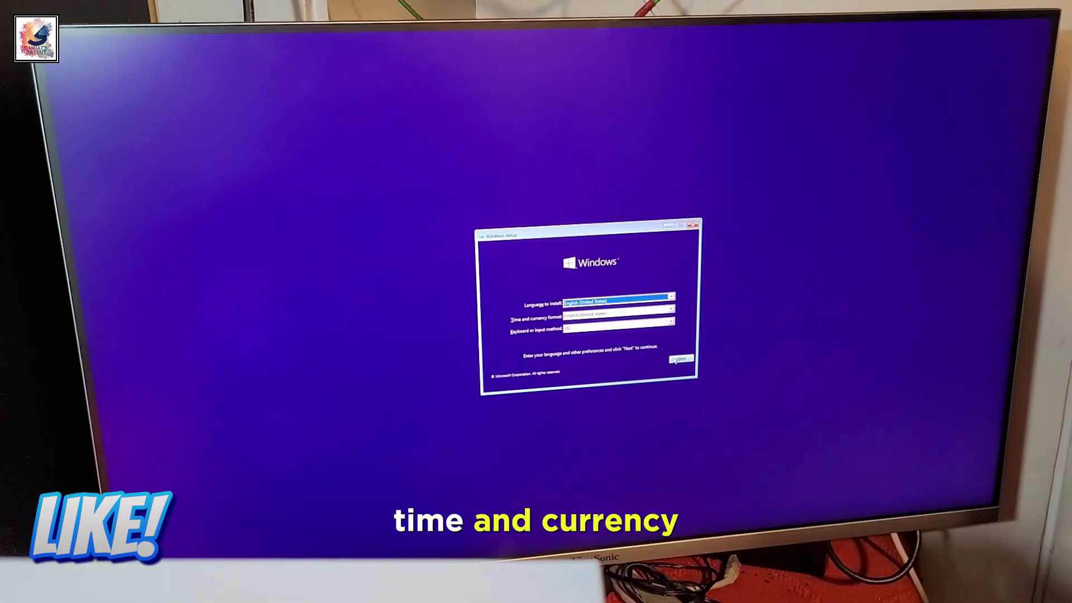
Keep the default language, skip the product key, pick Windows 10 Pro and accept the license terms
{"action": "left_click", "coordinate": [709, 383]}
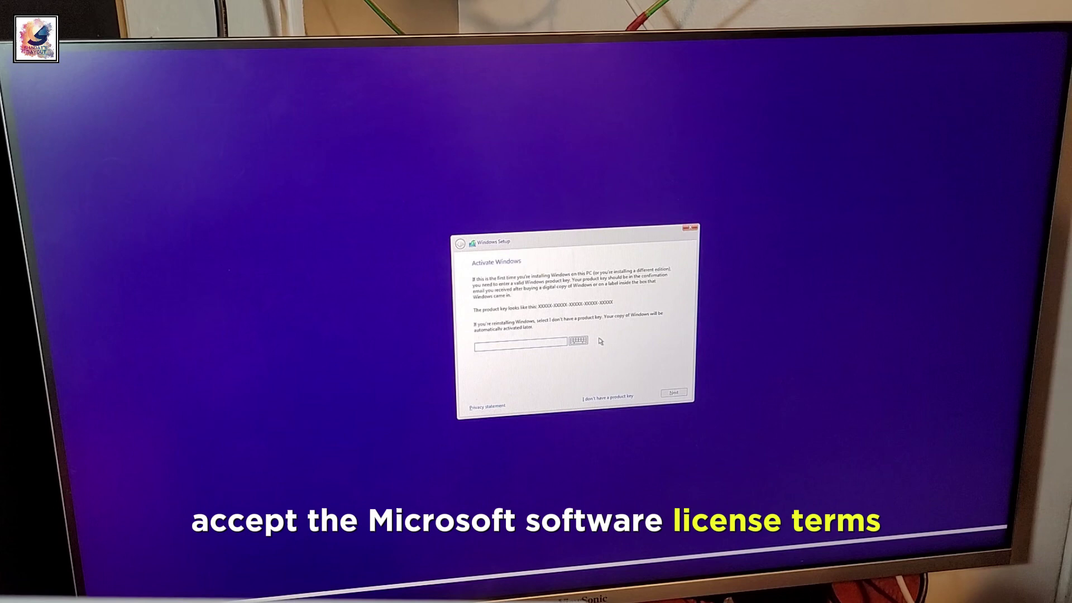
{"action": "left_click", "coordinate": [640, 396]}
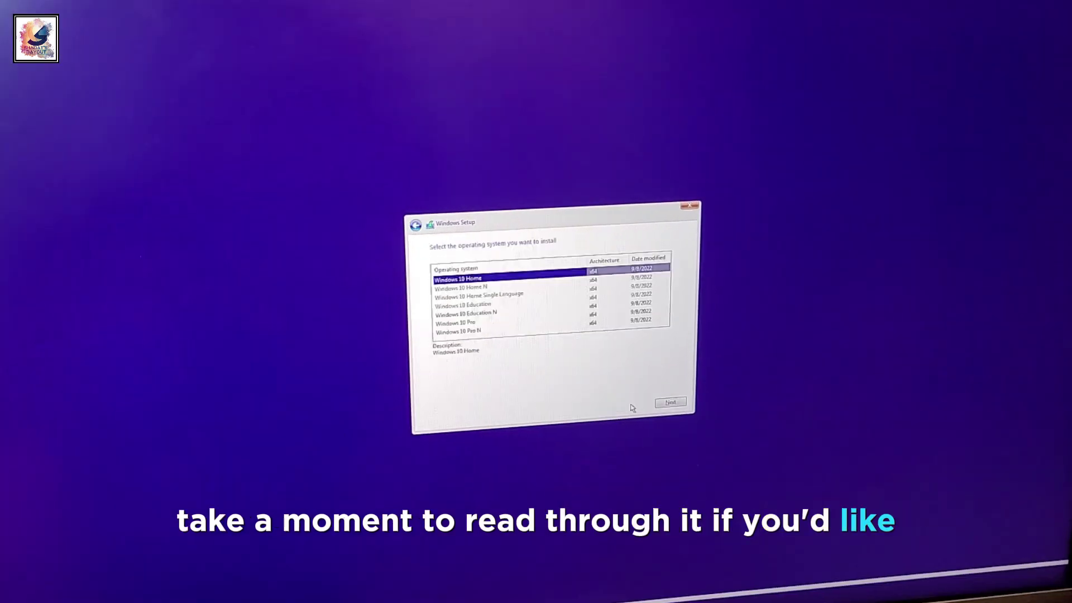
{"action": "left_click", "coordinate": [484, 328]}
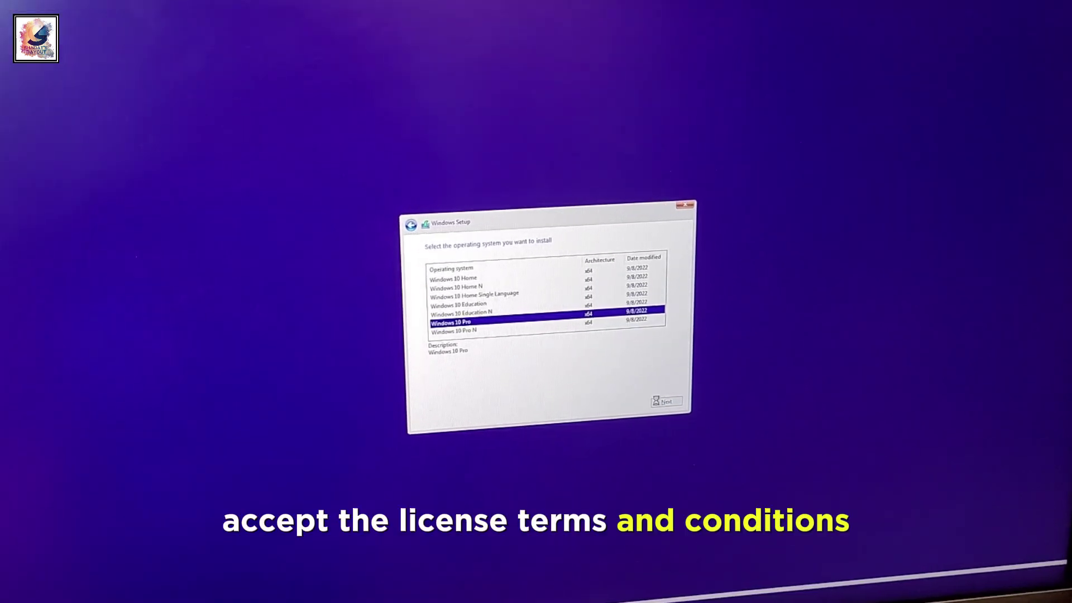
{"action": "left_click", "coordinate": [494, 405]}
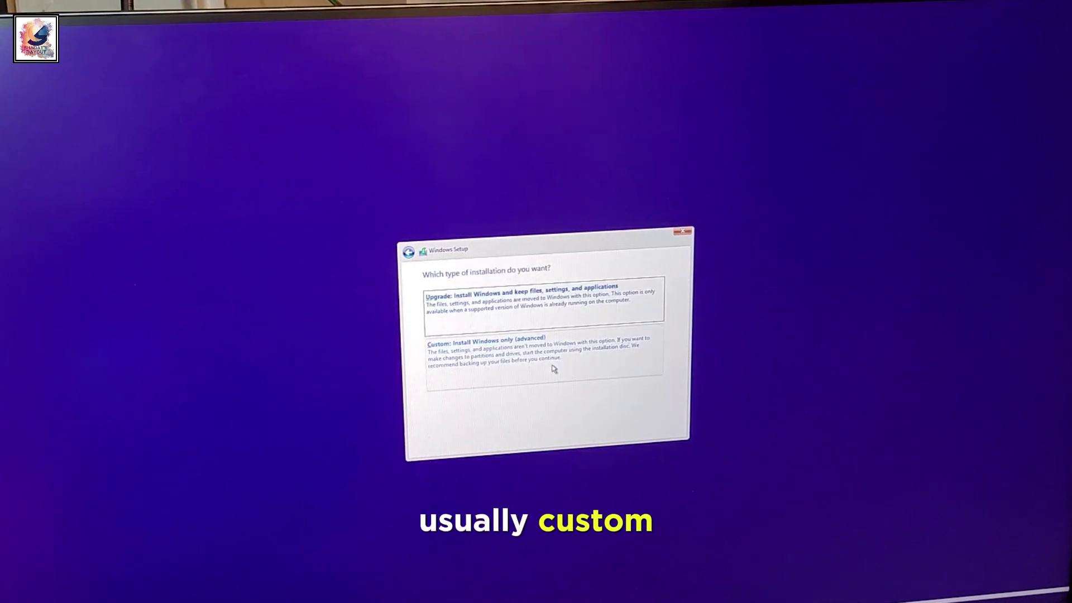
Create a 308000 MB partition on Drive 0 and install Windows onto Partition 3
{"action": "left_click", "coordinate": [615, 381]}
{"action": "type", "text": "3080"}
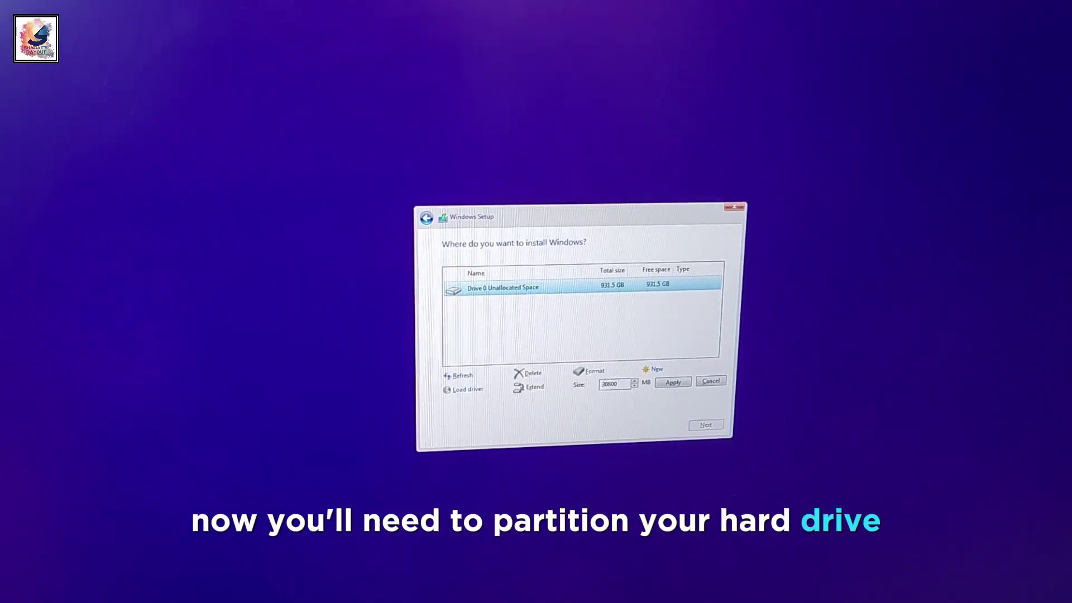
{"action": "type", "text": "0"}
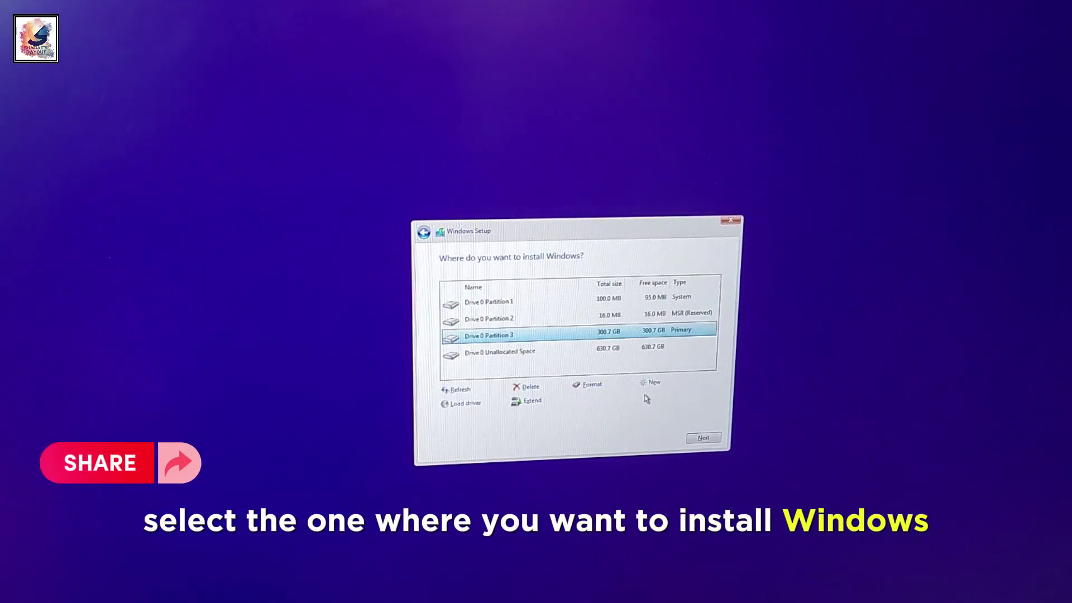
{"action": "left_click", "coordinate": [704, 438]}
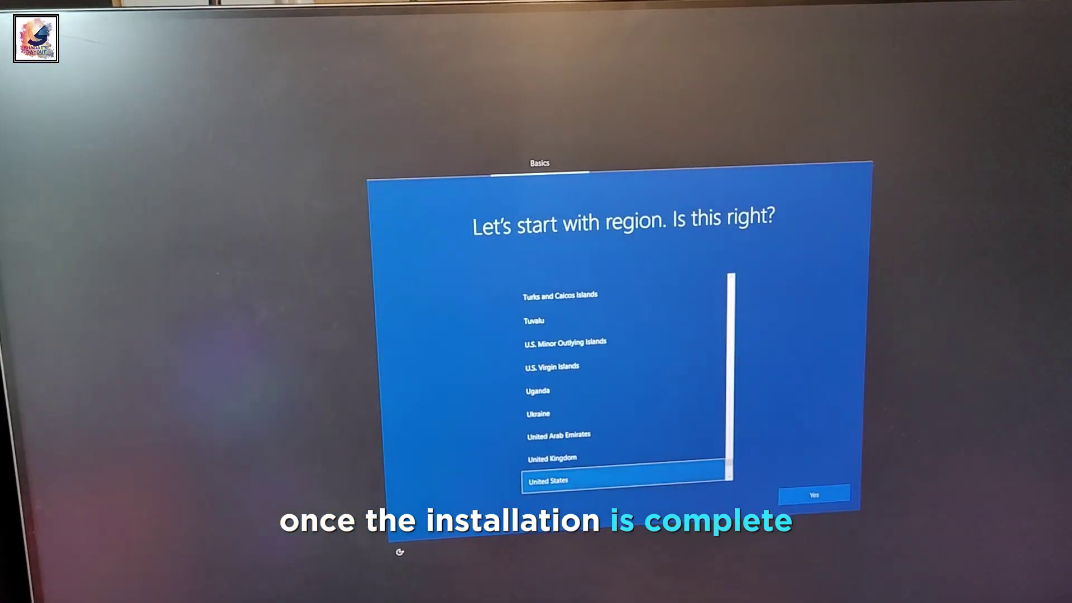
{"action": "scroll", "coordinate": [618, 381], "scroll_direction": "down", "scroll_amount": 2}
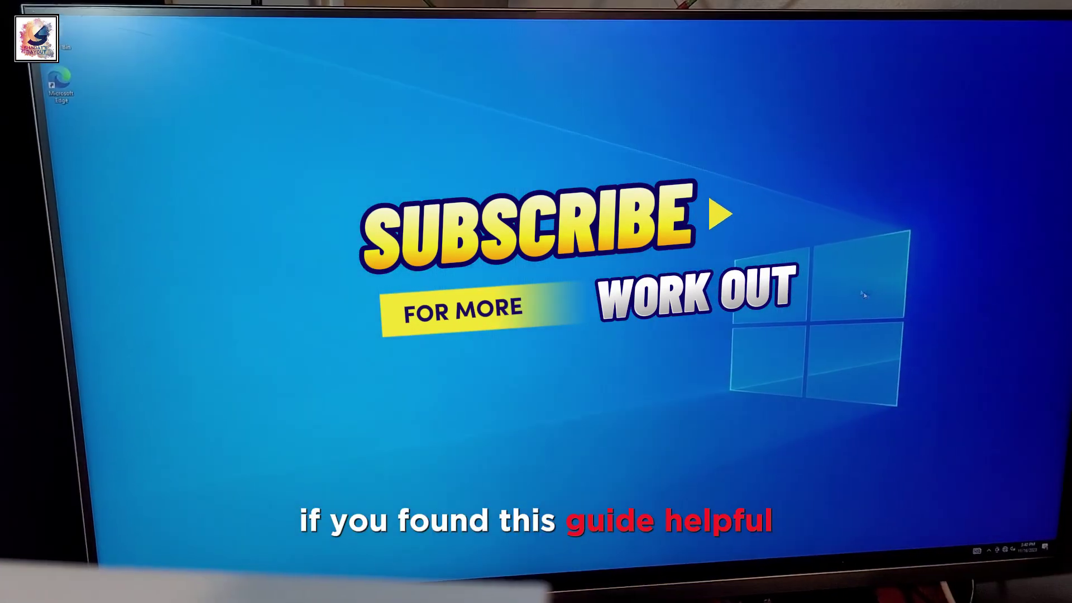
Enable the Computer, User's Files, Recycle Bin and Control Panel icons in Themes' desktop icon settings
{"action": "right_click", "coordinate": [742, 214]}
{"action": "left_click", "coordinate": [771, 276]}
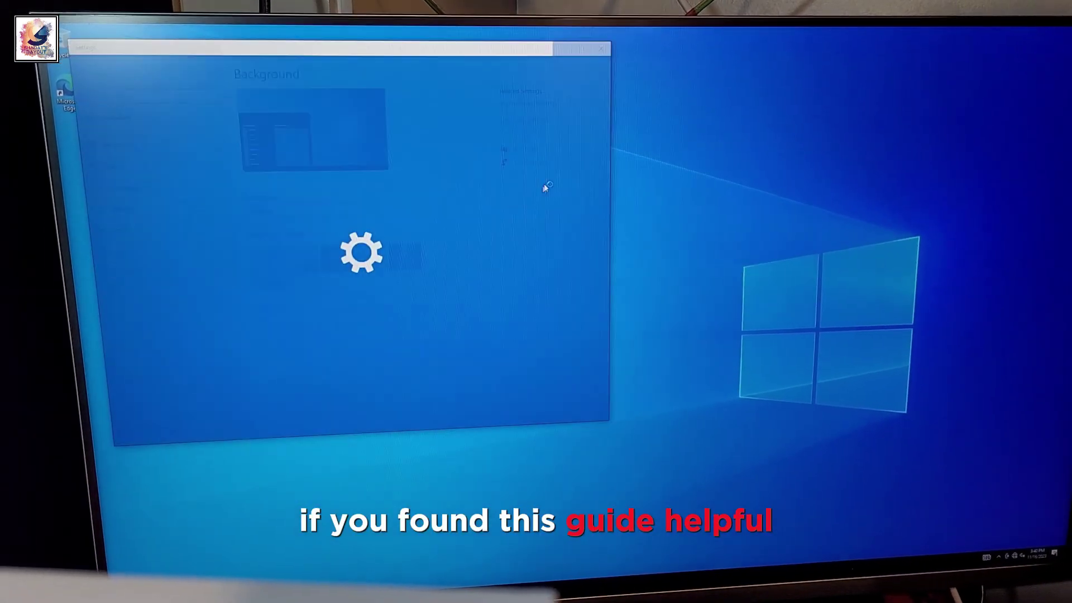
{"action": "left_click", "coordinate": [141, 181]}
{"action": "left_click", "coordinate": [528, 85]}
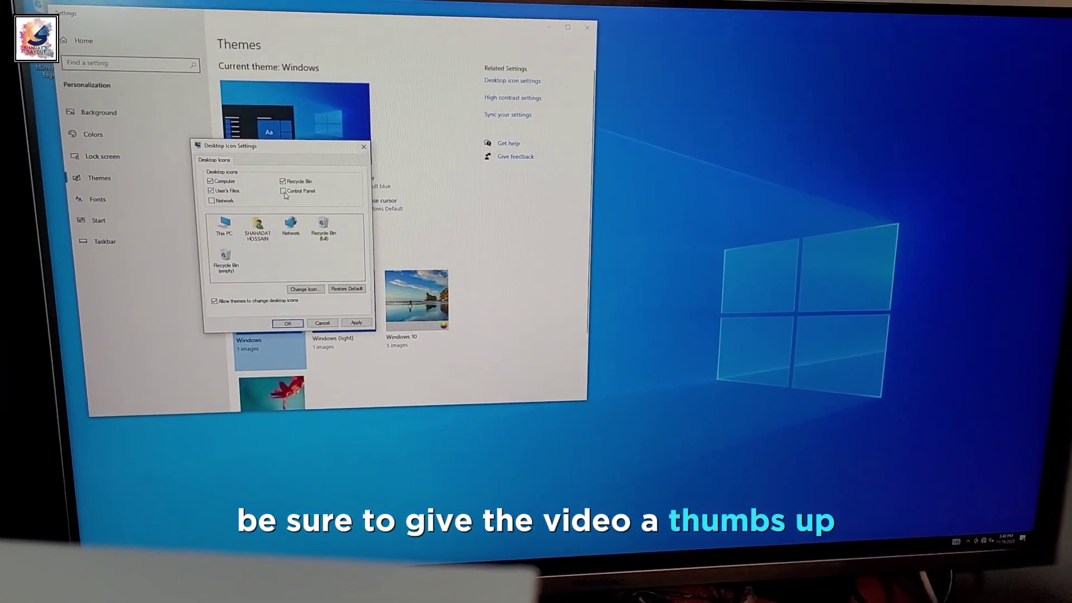
{"action": "left_click", "coordinate": [299, 329]}
{"action": "left_click", "coordinate": [597, 32]}
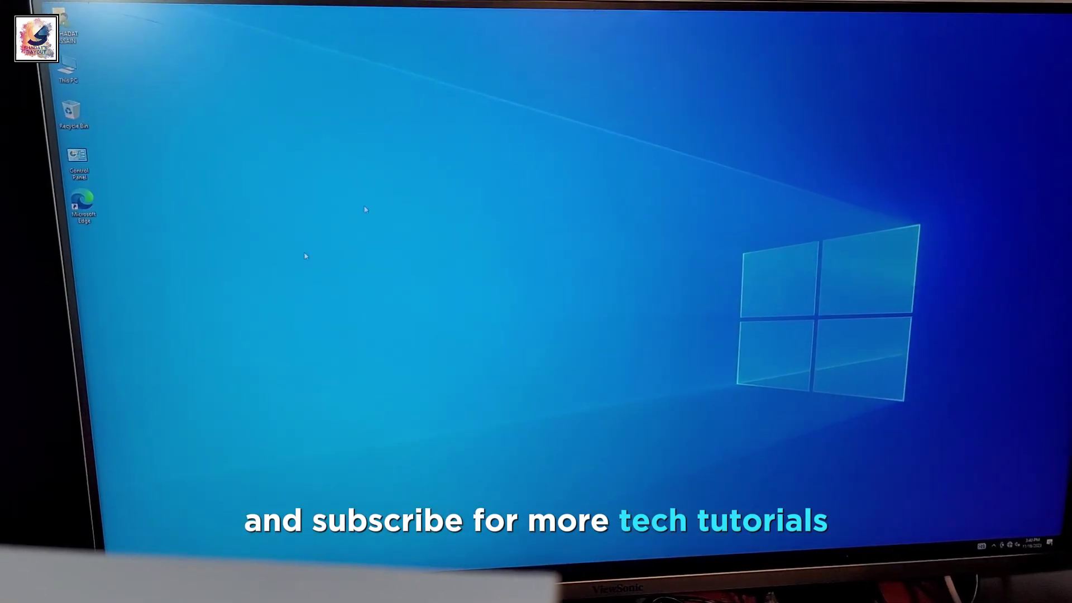